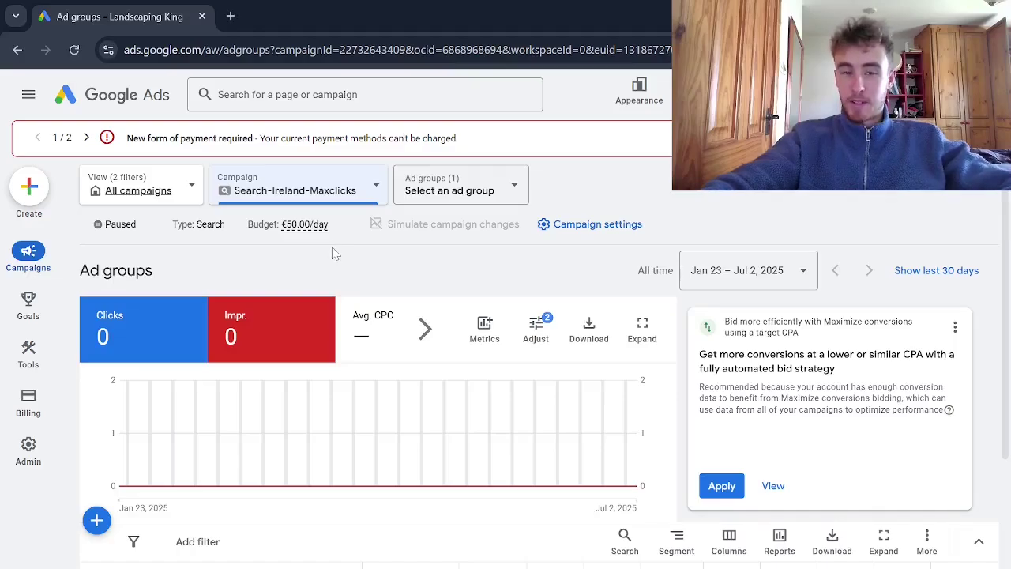
Open Ad group 1 in the Search-Ireland-Maxclicks campaign and review its keywords
scroll(335, 251, down, 4)
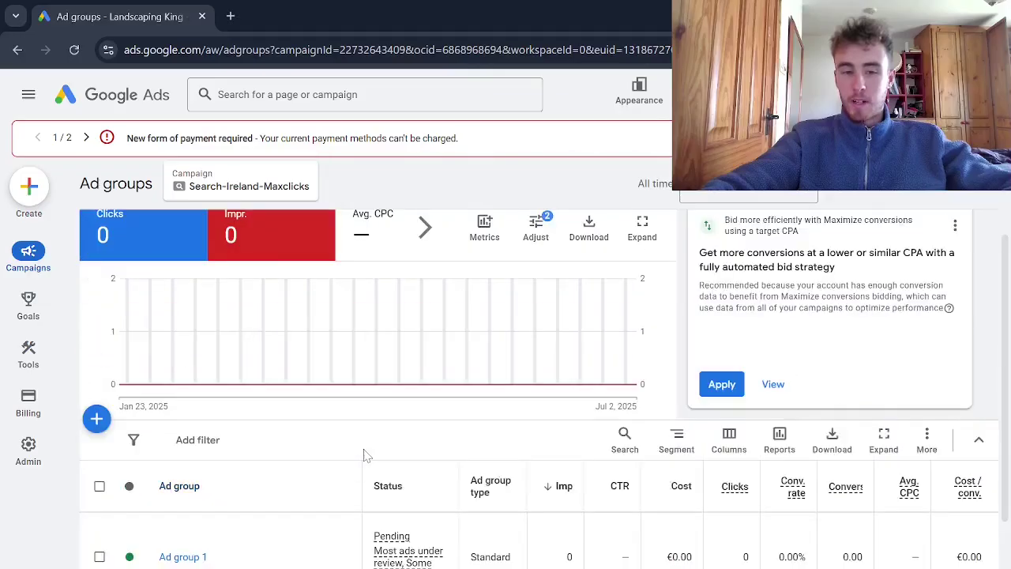
scroll(192, 482, up, 1)
click(189, 480)
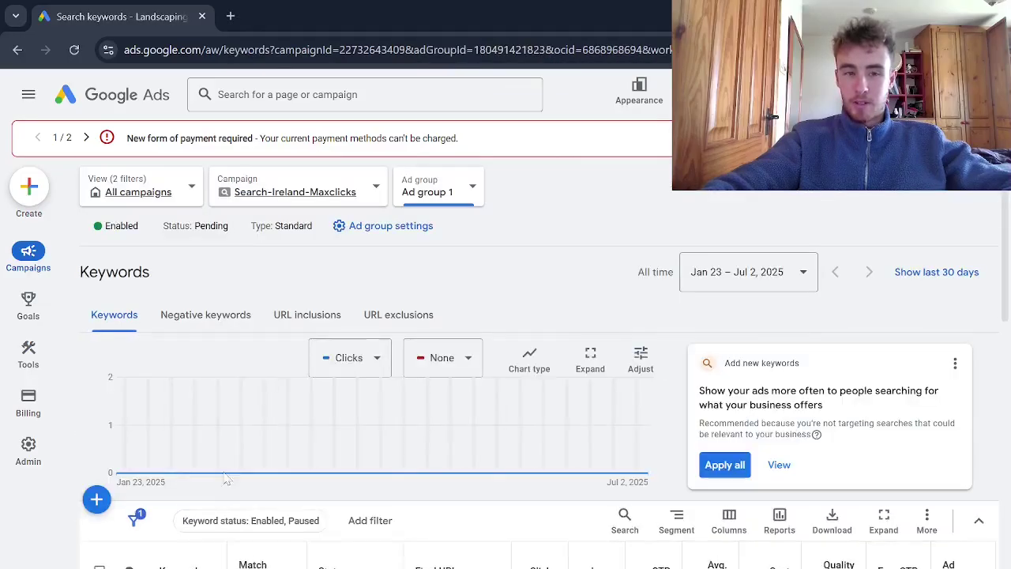
scroll(224, 471, down, 5)
scroll(224, 471, up, 5)
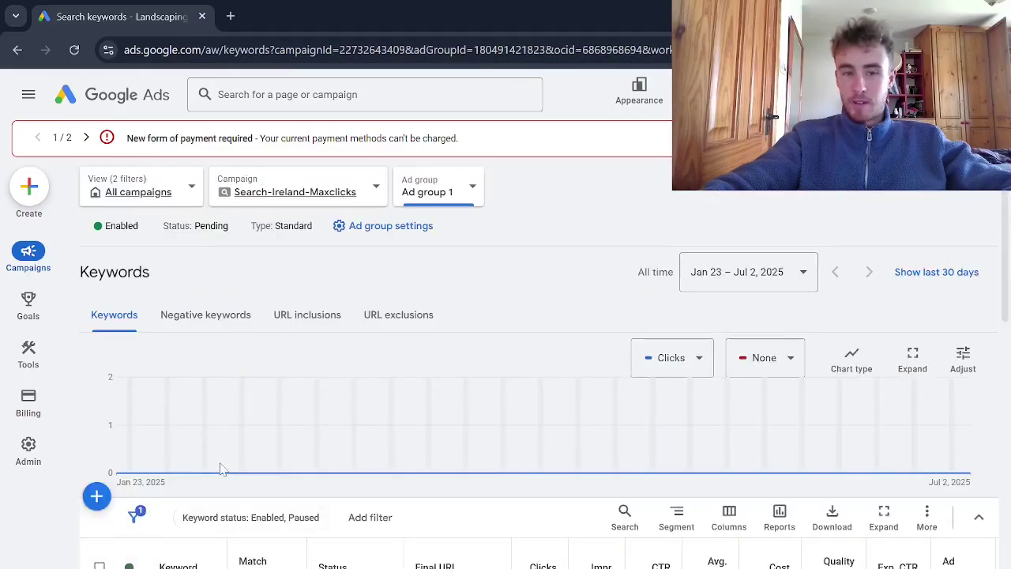
scroll(223, 471, down, 8)
scroll(223, 471, up, 4)
scroll(223, 471, up, 3)
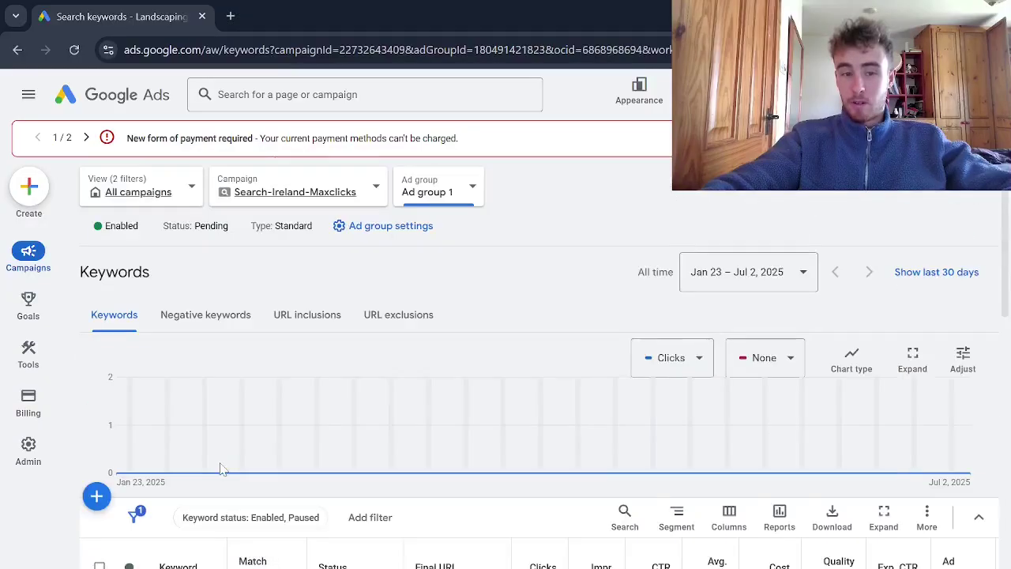
scroll(223, 466, down, 8)
scroll(223, 466, up, 2)
scroll(223, 466, up, 3)
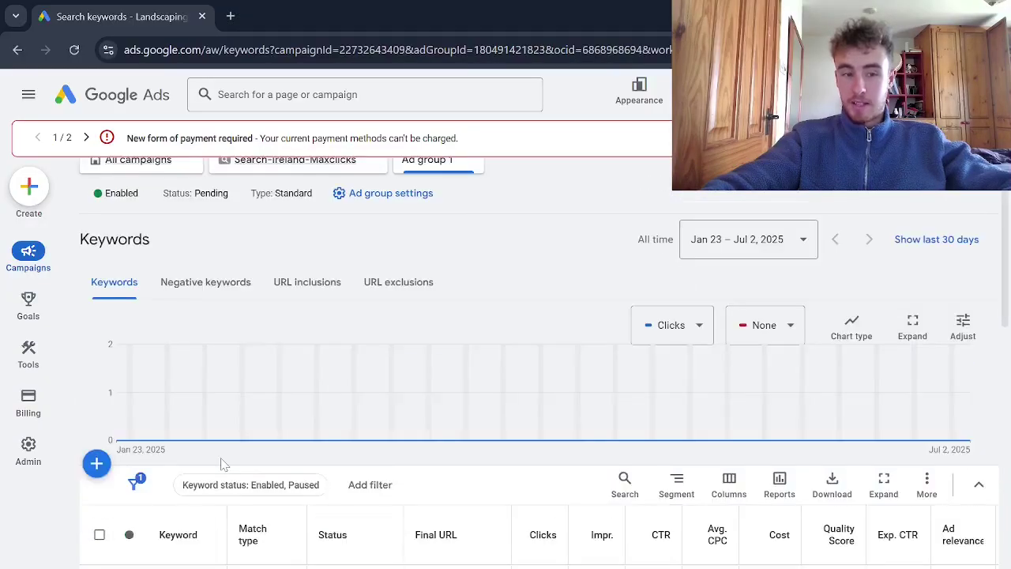
Open the ads of Ad group 1 and review them
mouse_move(28, 261)
scroll(107, 426, down, 5)
scroll(107, 427, up, 5)
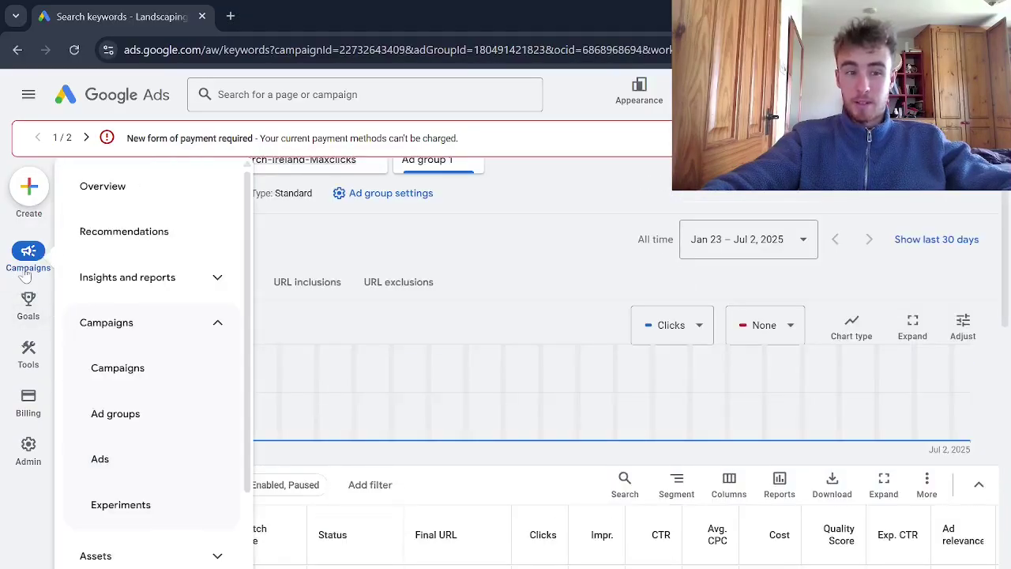
scroll(107, 430, down, 5)
scroll(107, 435, up, 5)
click(150, 458)
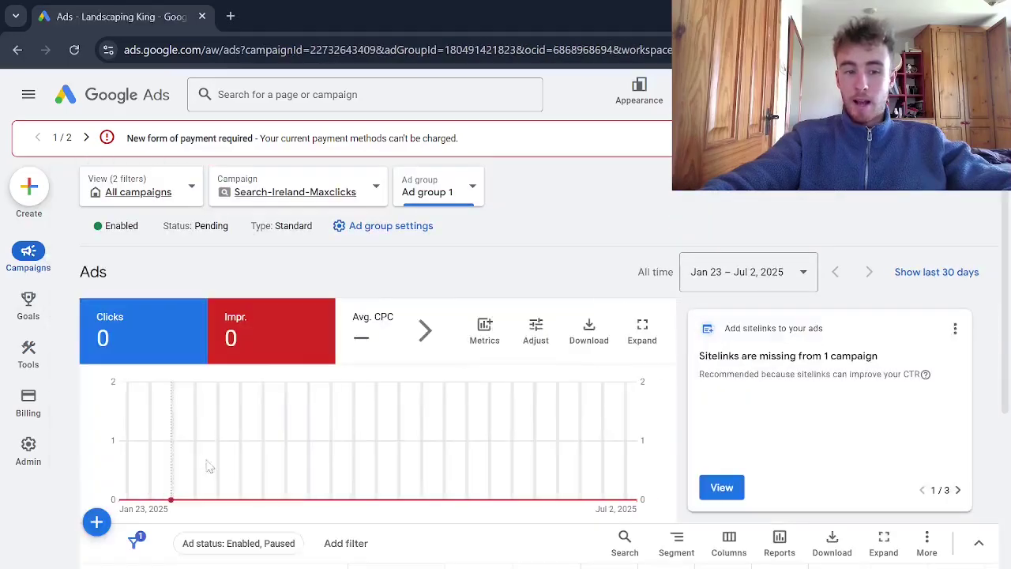
scroll(332, 439, down, 3)
scroll(327, 434, up, 3)
scroll(328, 433, up, 1)
Go back to the search keywords of Ad group 1 and check their match types and statuses
mouse_move(34, 262)
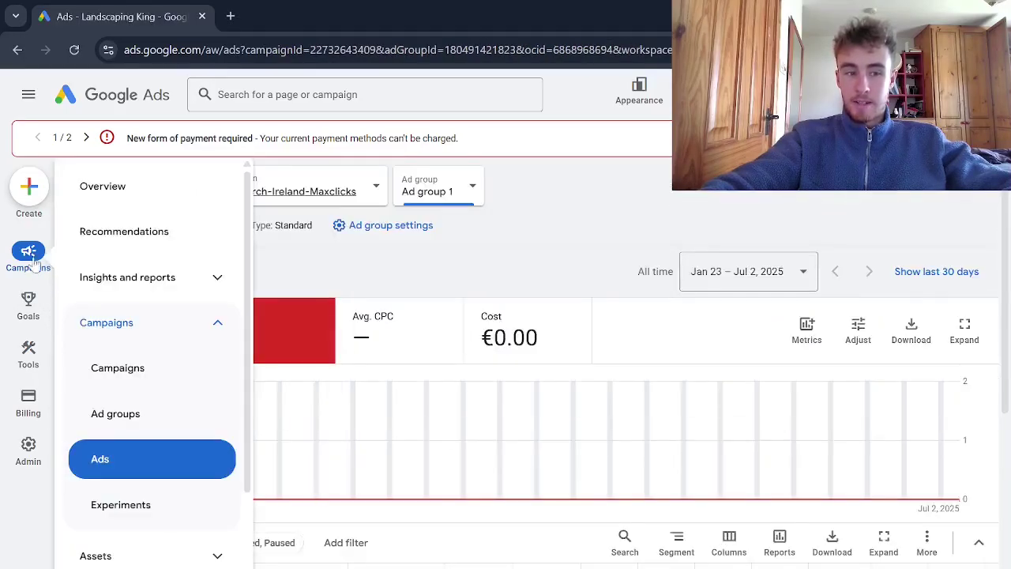
scroll(142, 471, down, 2)
click(150, 497)
scroll(237, 430, down, 1)
scroll(239, 393, down, 5)
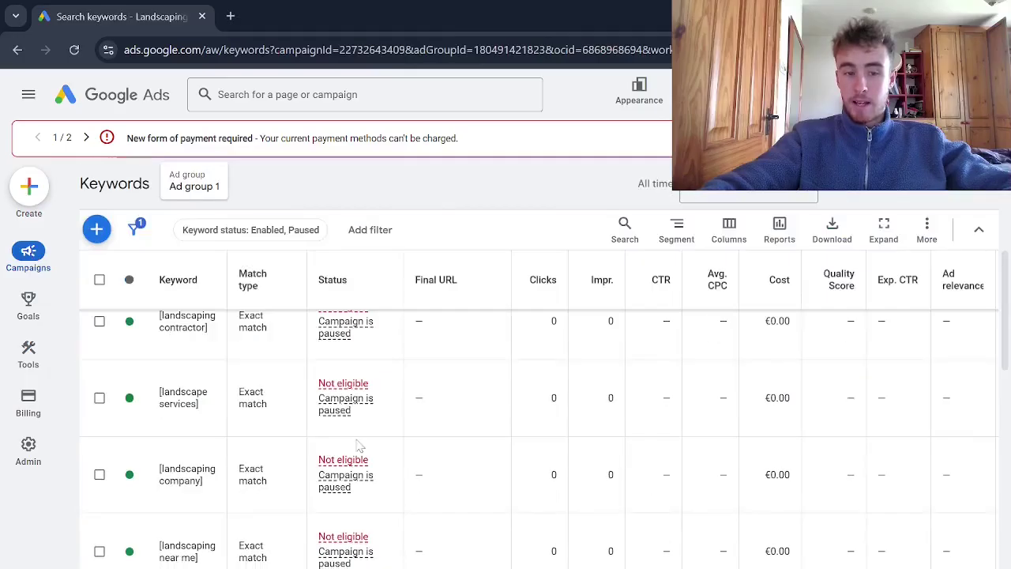
scroll(395, 379, up, 5)
Return to the campaign's ad group list and rename Ad group 1 as Landscaping
mouse_move(29, 257)
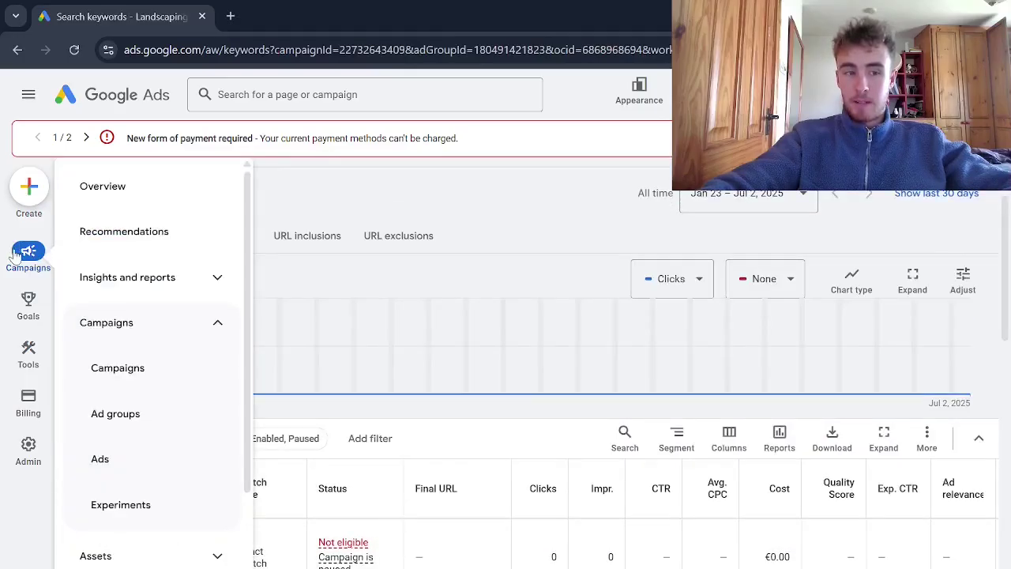
click(115, 411)
scroll(300, 237, down, 3)
scroll(269, 300, down, 1)
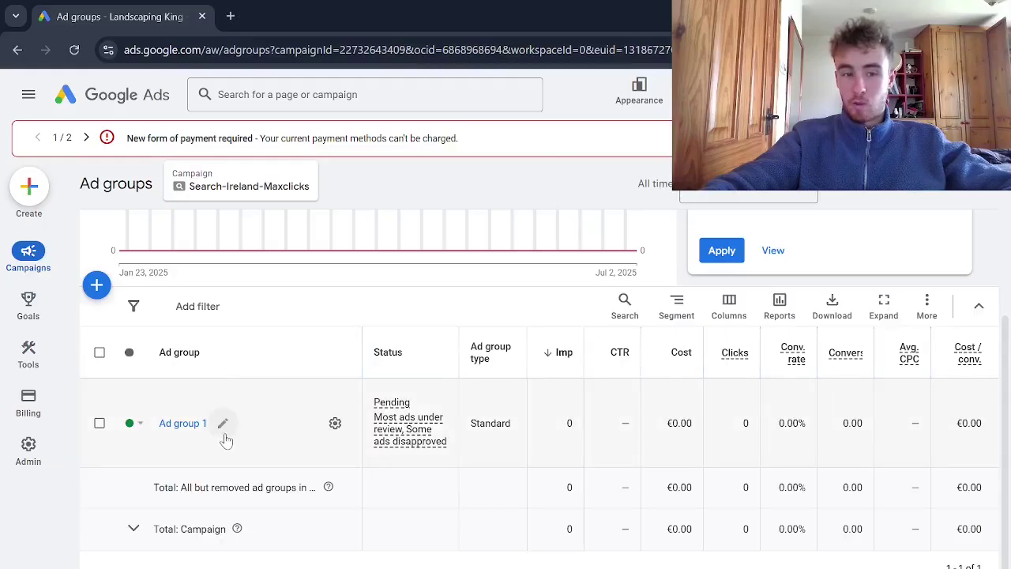
click(224, 423)
key(ctrl+a)
key(BackSpace)
text(Land)
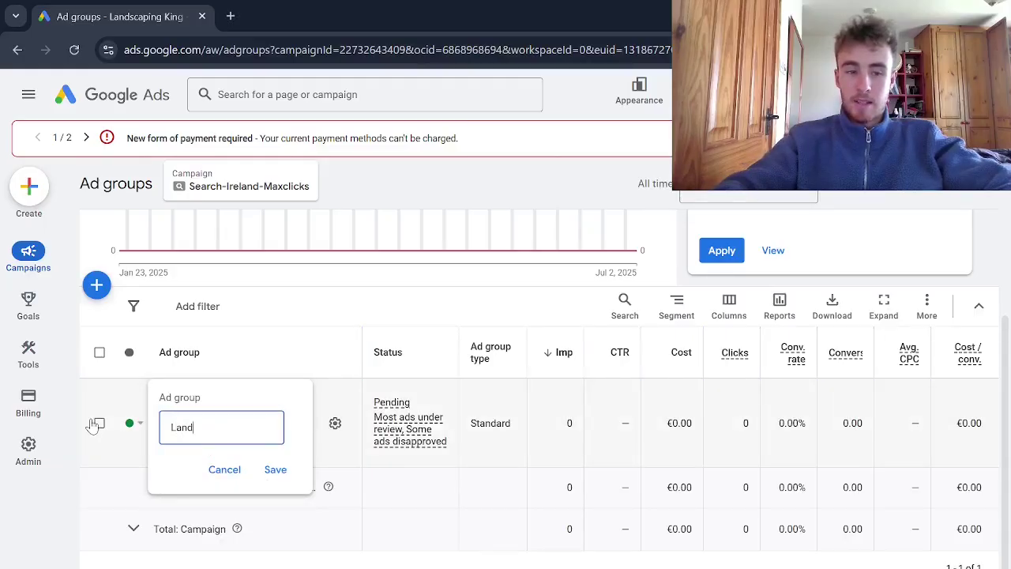
text(scaping)
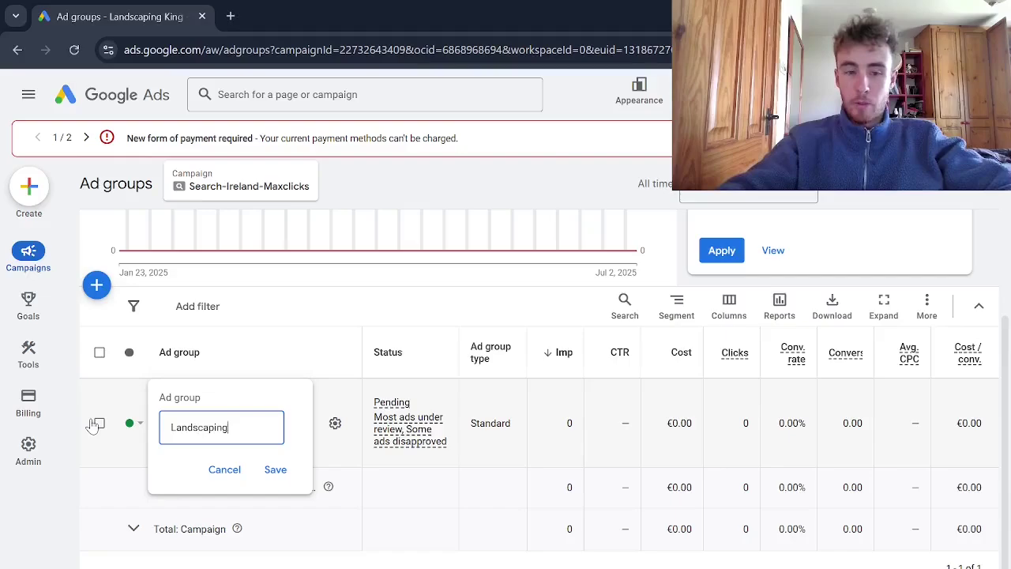
click(273, 469)
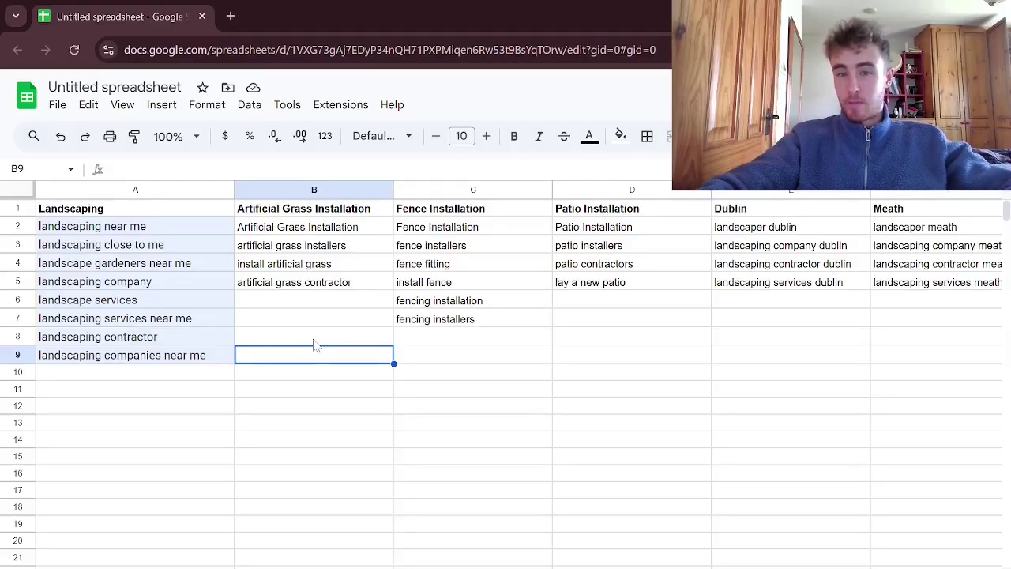
Switch to the keyword spreadsheet in Google Sheets and compare the keyword themes planned for each service and location column
click(168, 266)
click(300, 266)
click(438, 269)
click(604, 263)
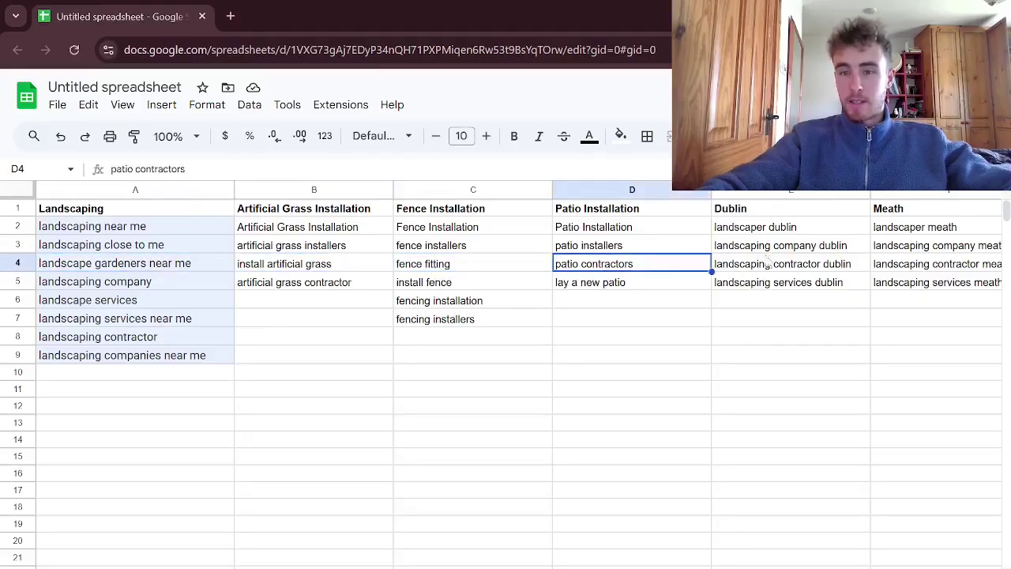
click(915, 253)
click(798, 268)
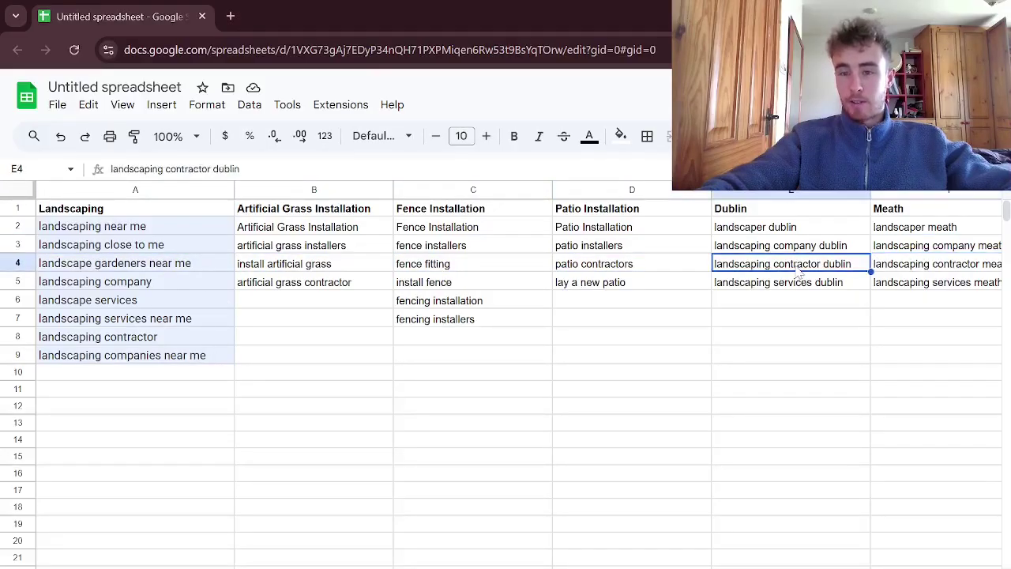
click(612, 269)
click(387, 264)
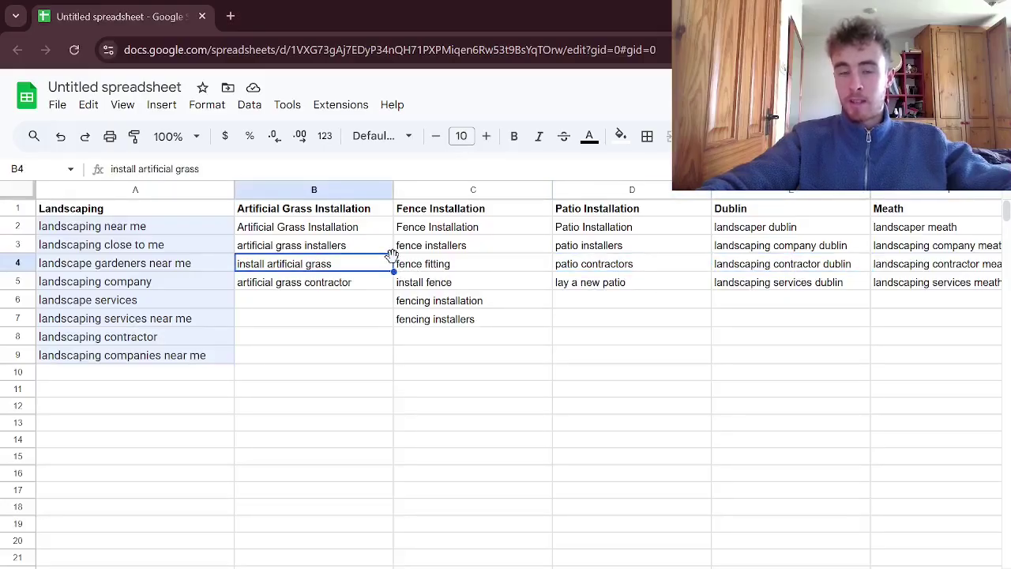
Examine the general keywords listed under the Landscaping heading in column A
click(183, 249)
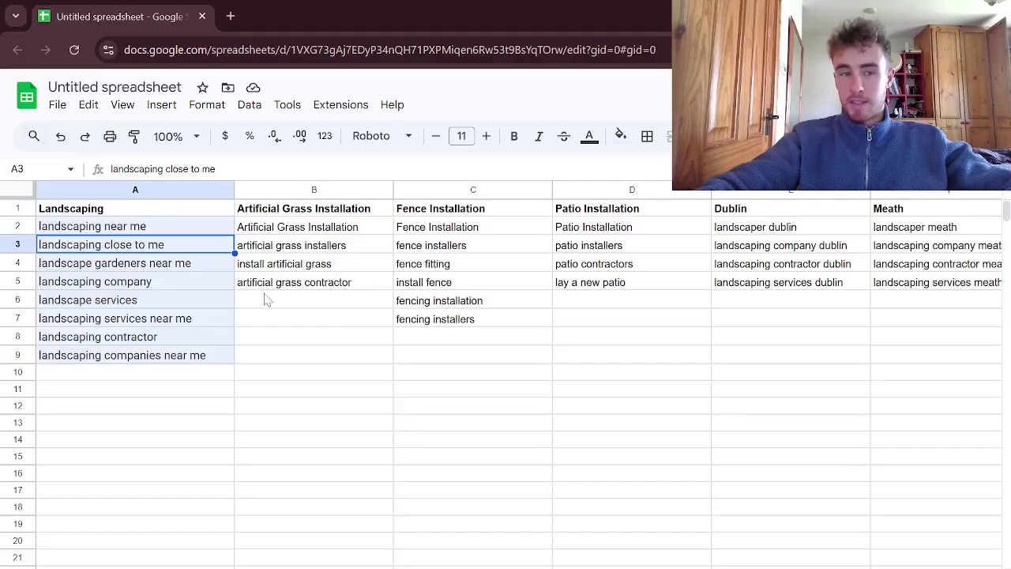
click(154, 233)
click(117, 215)
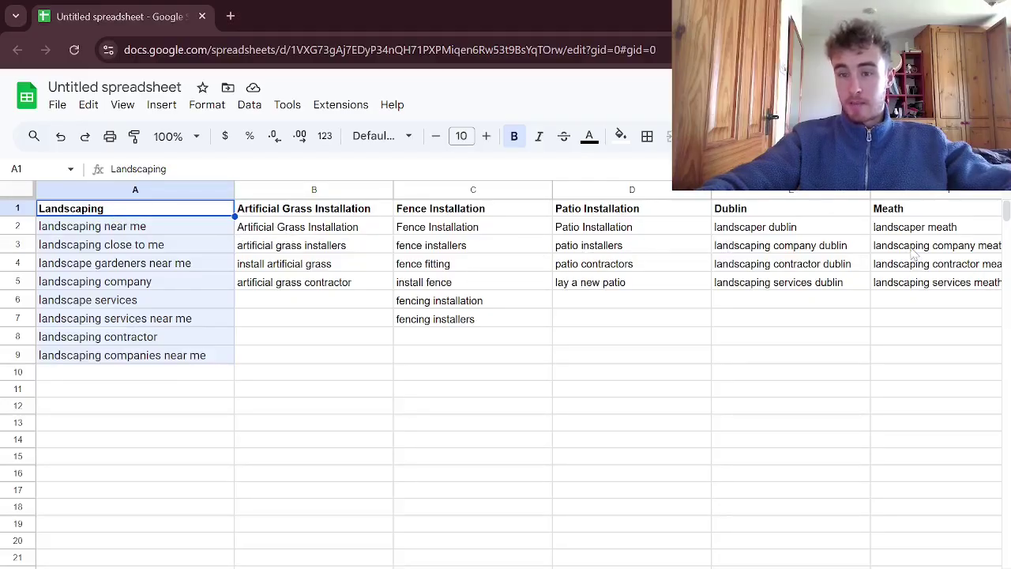
click(118, 262)
click(117, 229)
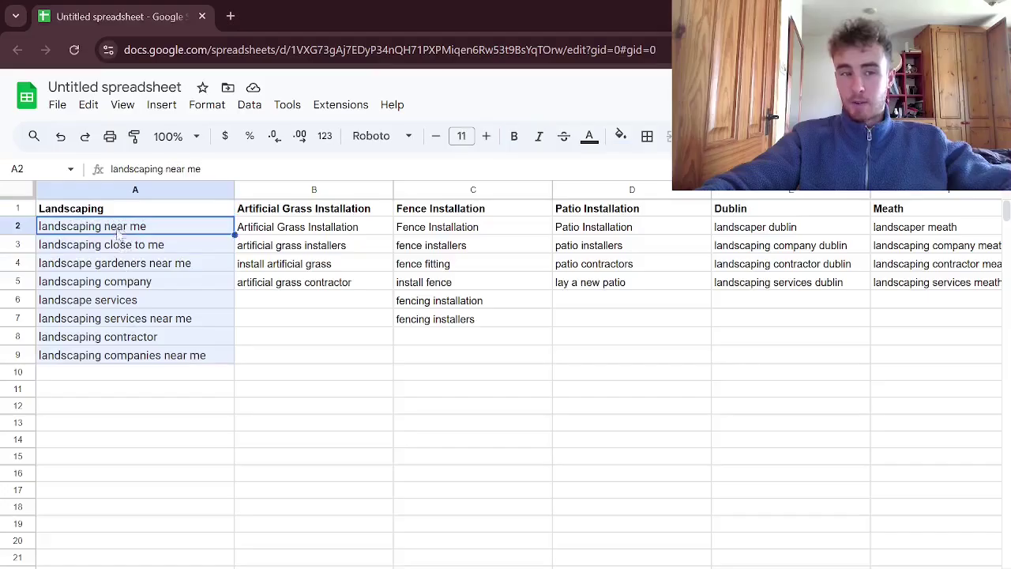
click(118, 241)
click(114, 233)
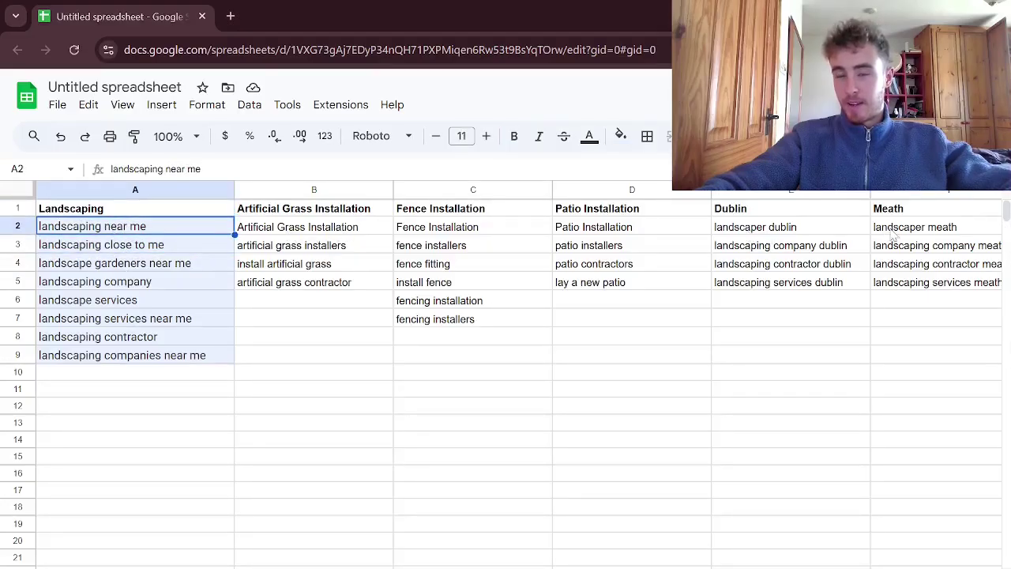
Switch back to Google Ads and copy the Landscaping ad group
key(alt+Tab)
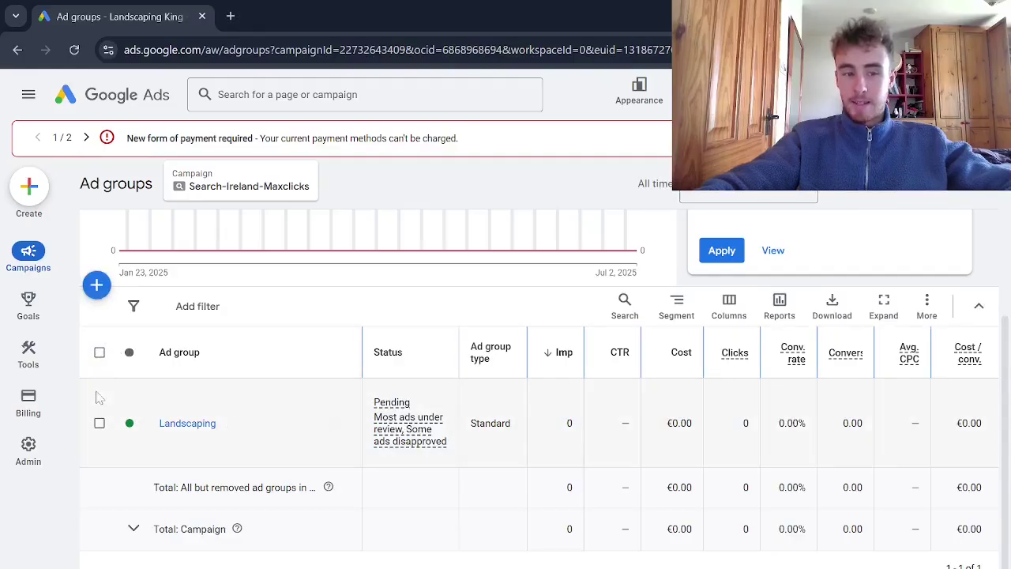
click(99, 424)
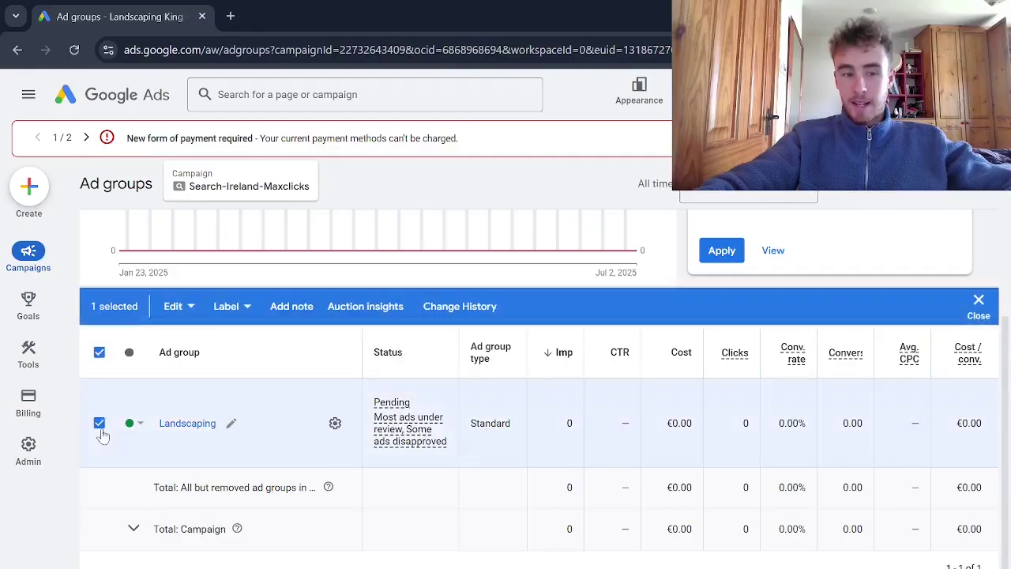
click(167, 316)
click(259, 135)
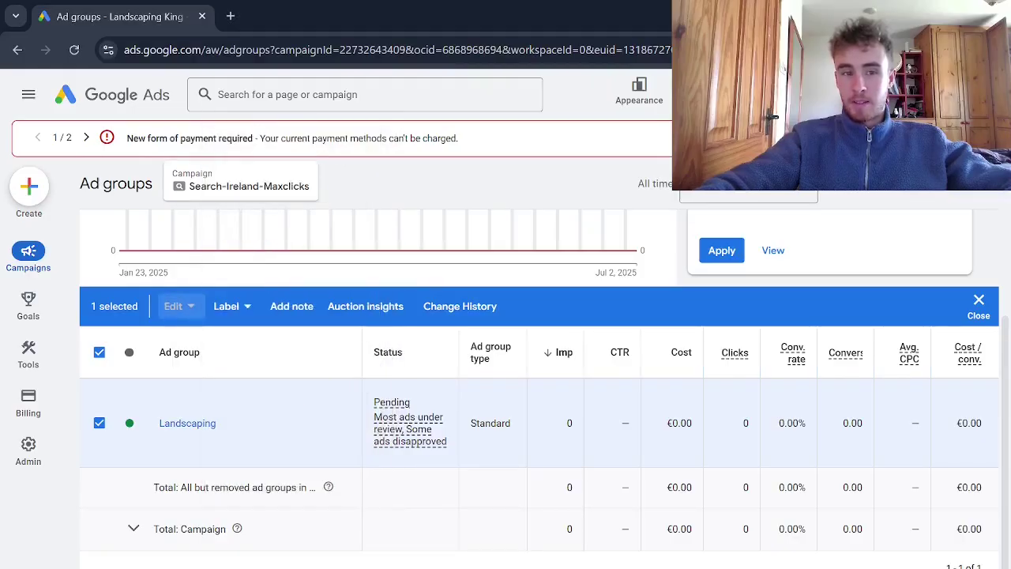
Paste the copied ad group into the Search-Ireland-Maxclicks campaign, leaving the option to pause new ad groups off
click(178, 306)
click(239, 204)
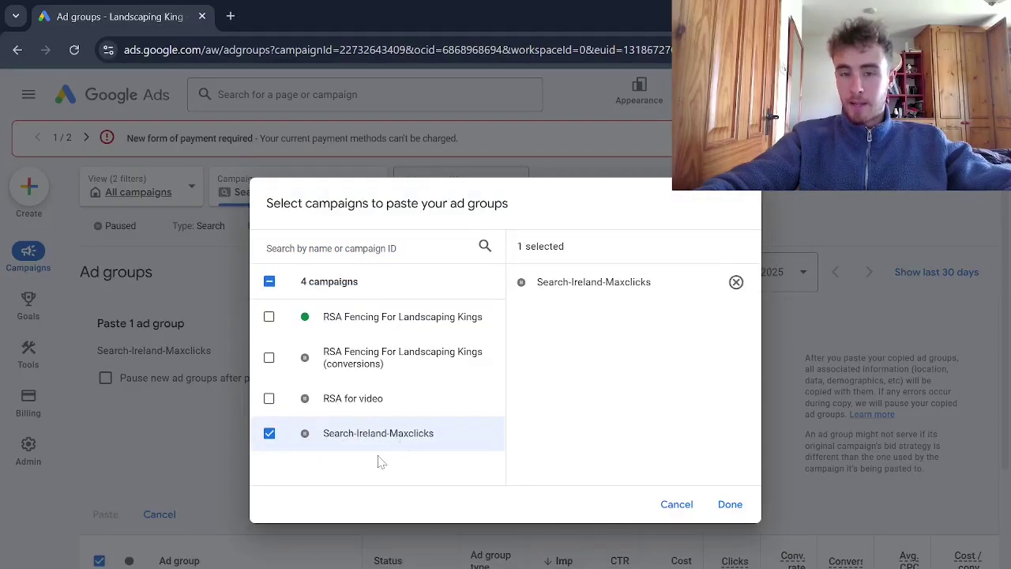
click(727, 505)
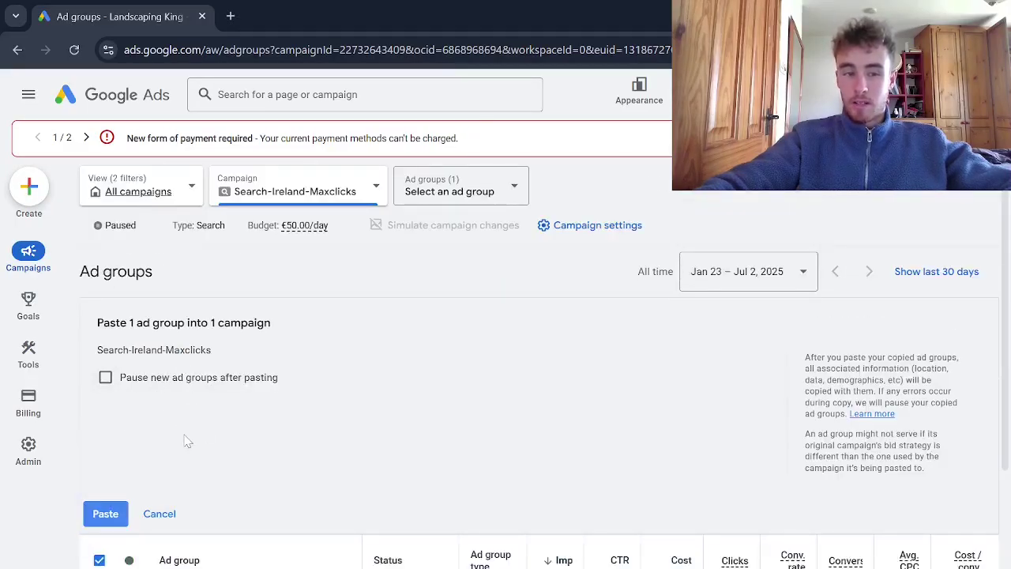
scroll(189, 440, down, 1)
scroll(189, 441, up, 1)
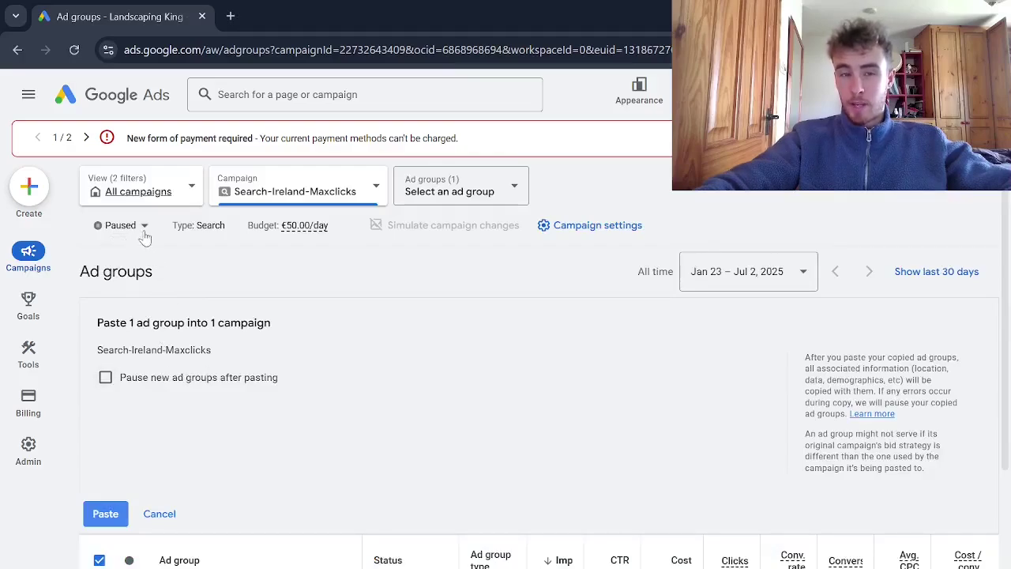
scroll(206, 286, down, 3)
scroll(228, 287, up, 3)
scroll(228, 288, down, 2)
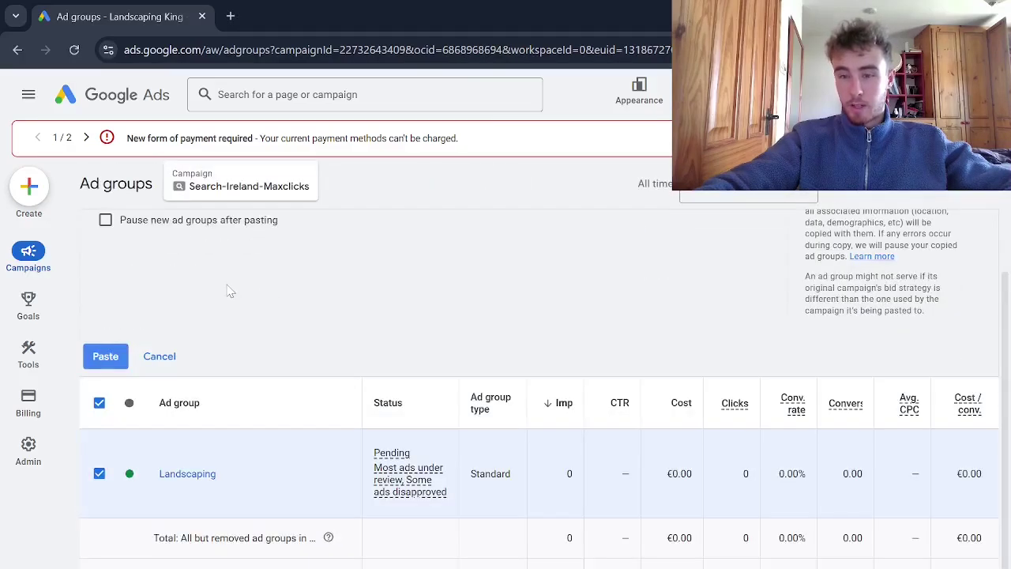
scroll(225, 293, up, 1)
click(107, 434)
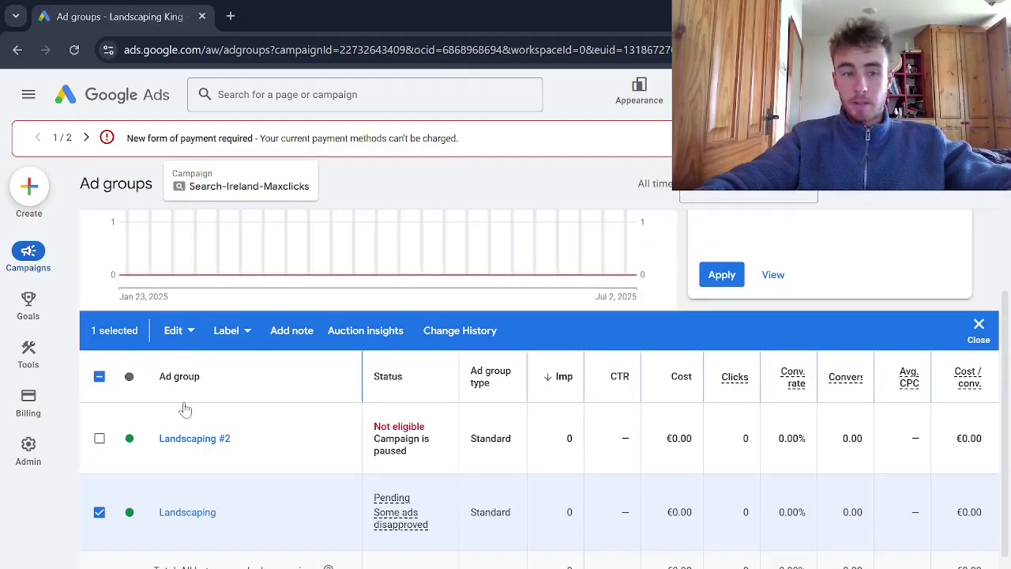
Copy the Landscaping ad group again and paste another duplicate into the Search-Ireland-Maxclicks campaign
click(169, 335)
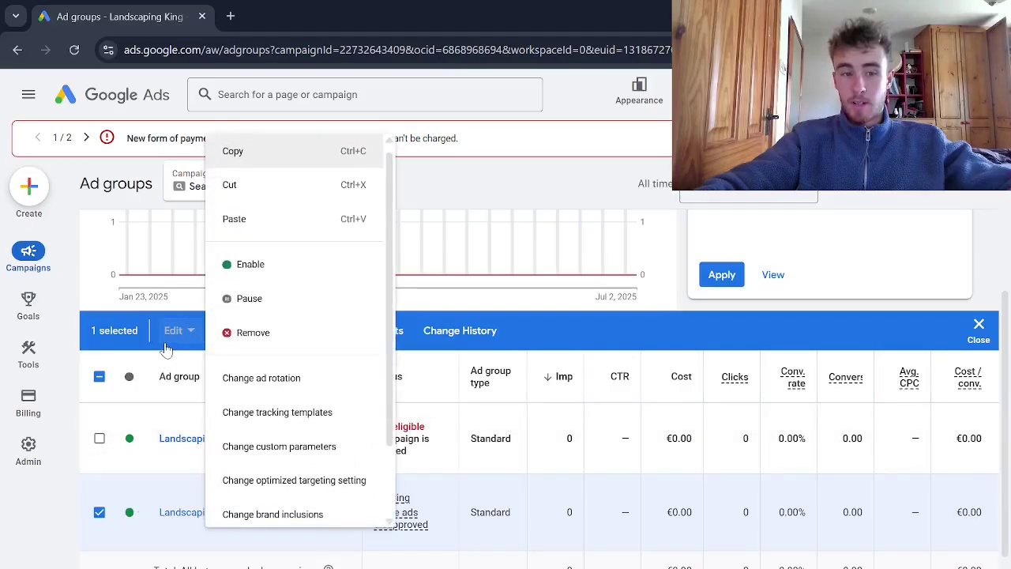
click(248, 160)
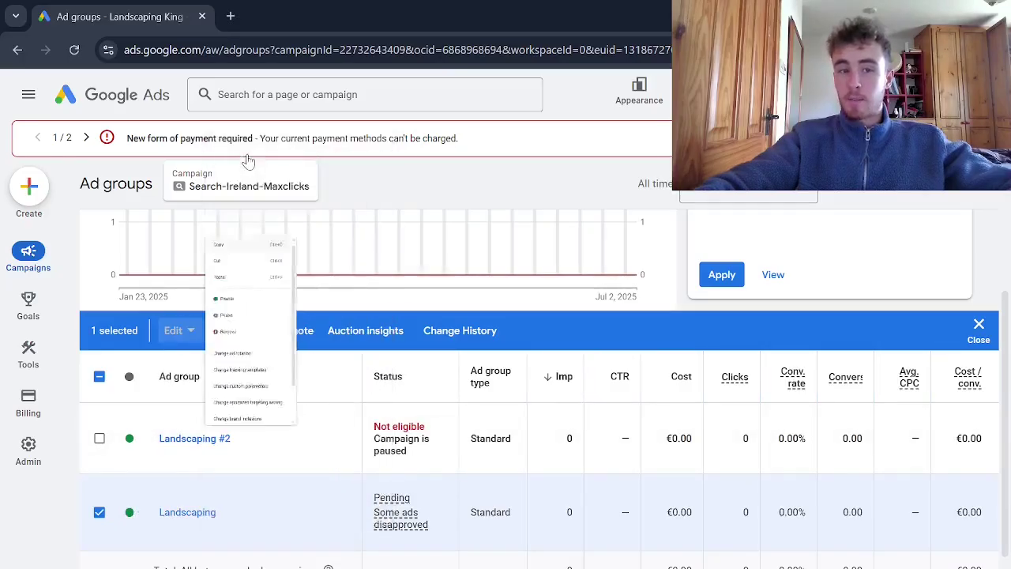
click(173, 330)
click(228, 229)
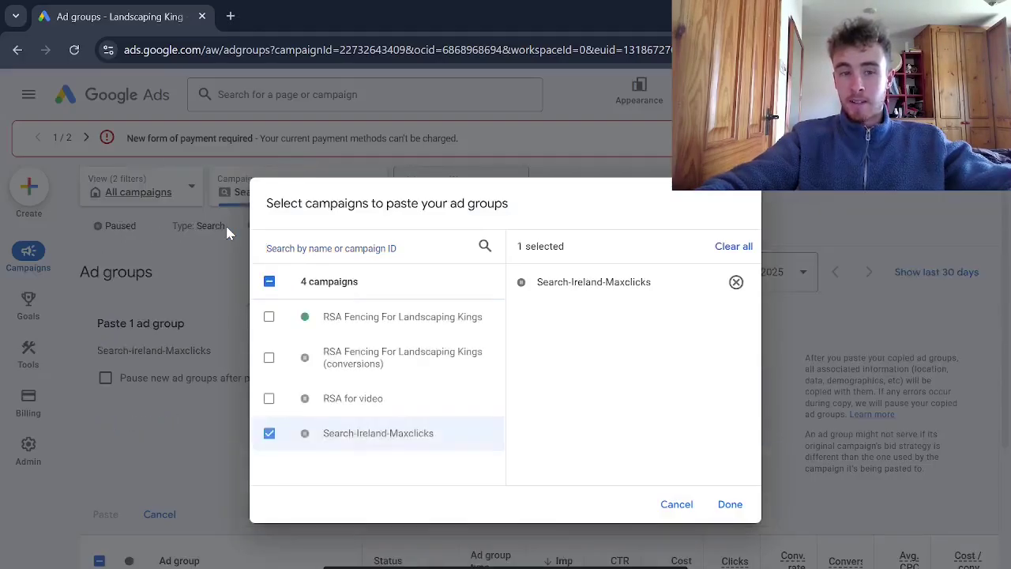
click(743, 511)
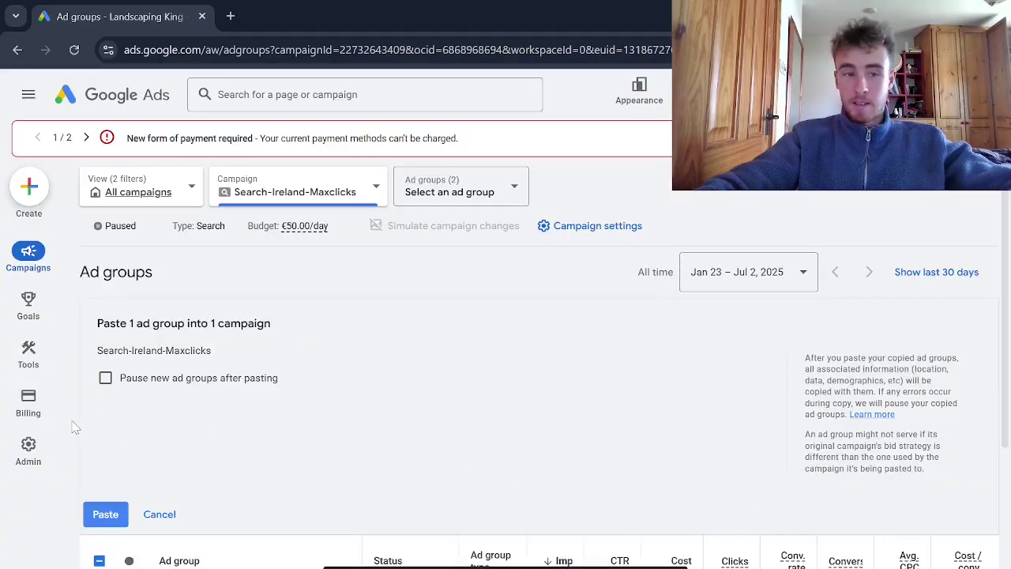
click(105, 514)
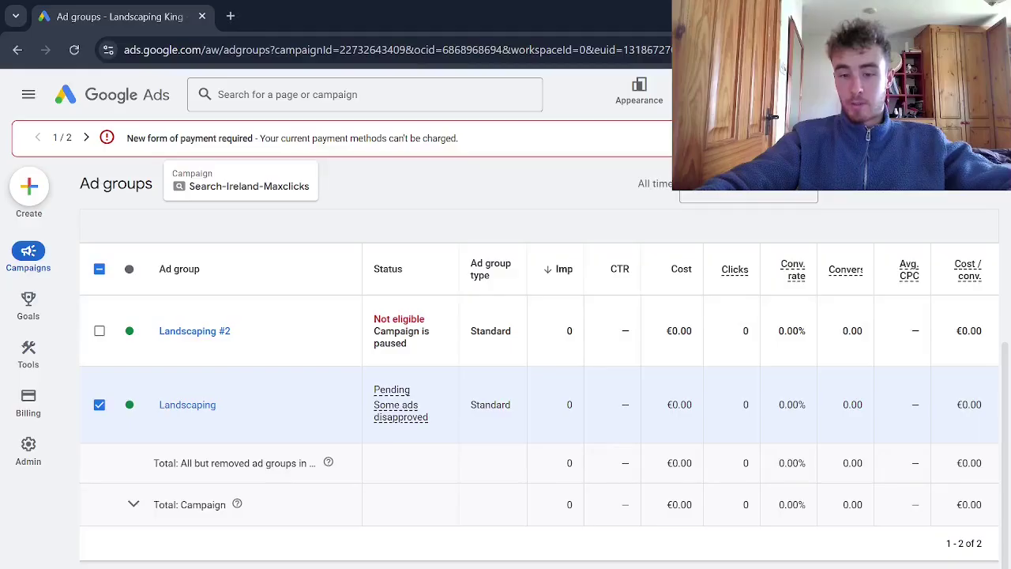
Switch to the keyword spreadsheet and check the Artificial Grass, Fence, Patio and location columns for the ad group themes
click(655, 514)
click(367, 341)
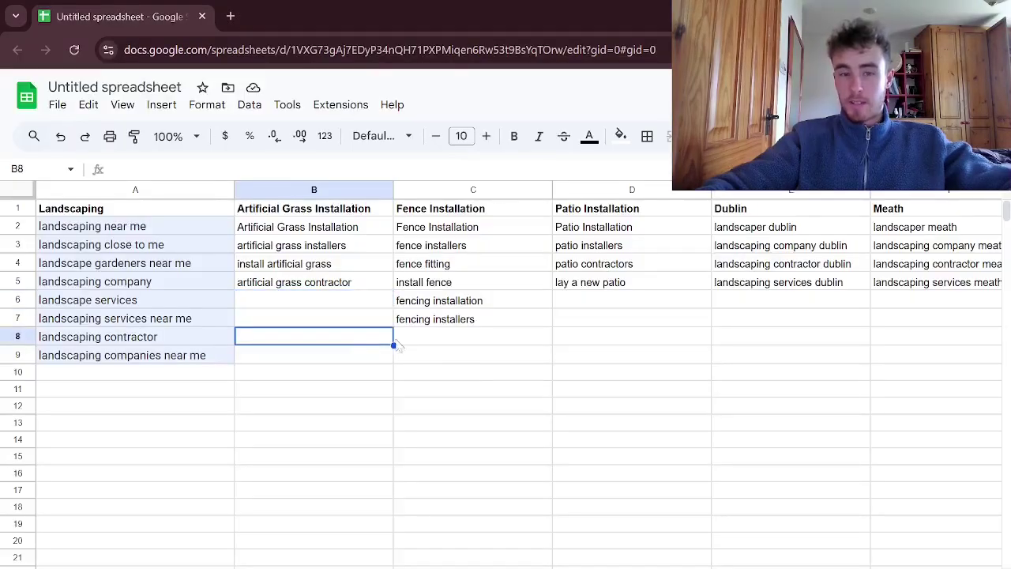
click(483, 341)
click(627, 342)
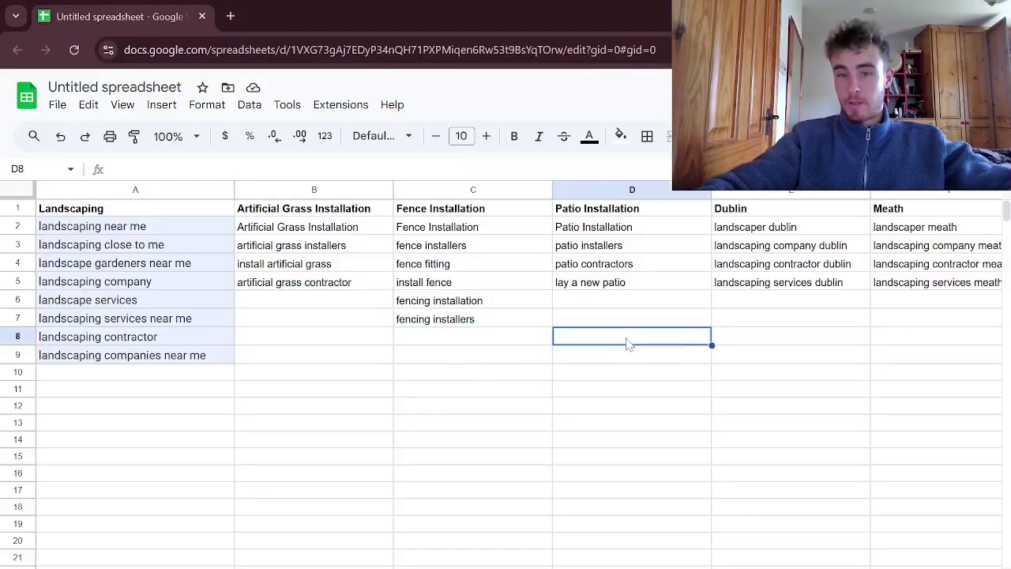
click(838, 338)
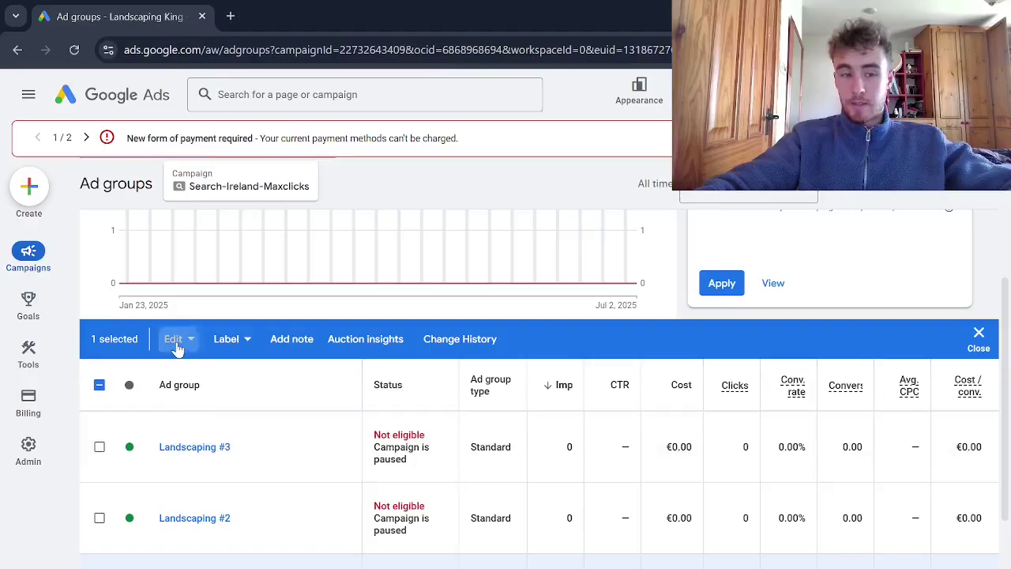
Switch back to Google Ads and paste one more copy of the Landscaping ad group into Search-Ireland-Maxclicks, without pausing new ad groups
click(176, 338)
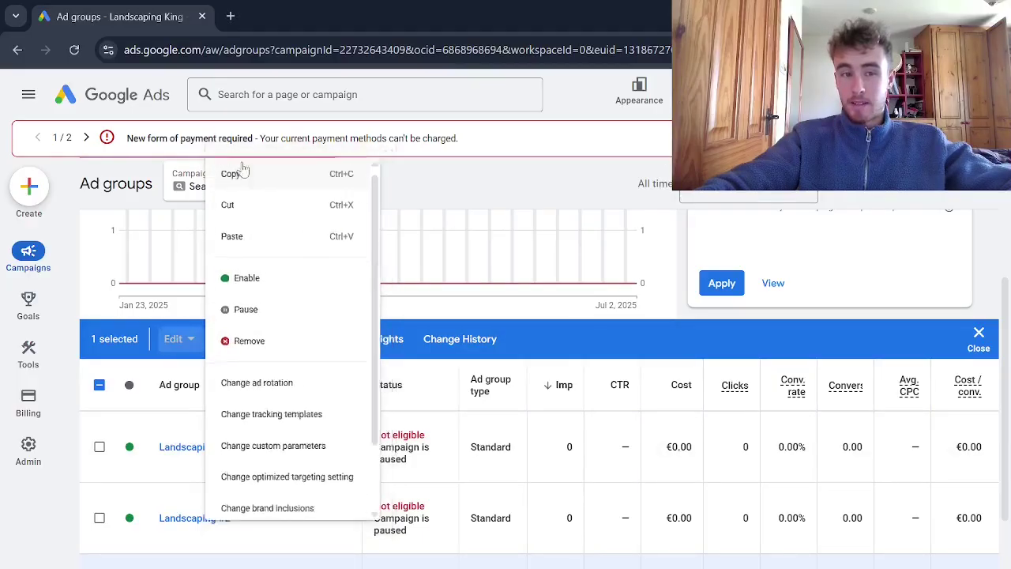
click(235, 162)
click(176, 339)
click(232, 228)
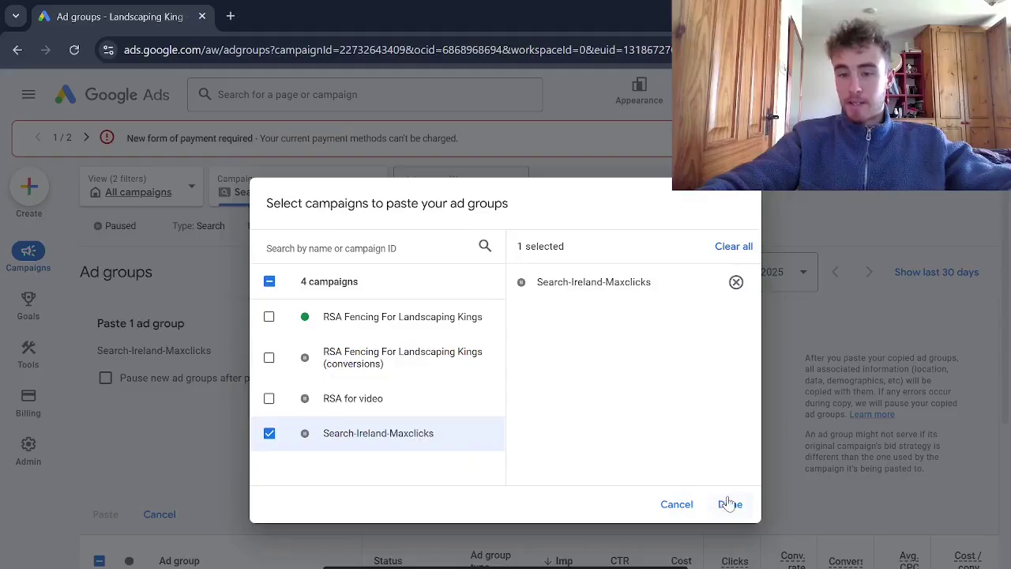
click(729, 504)
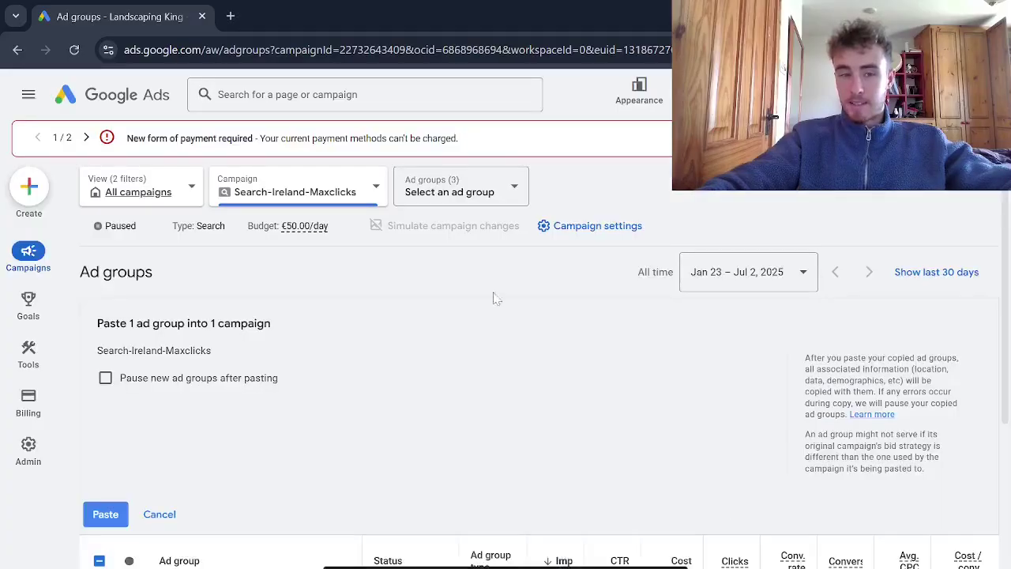
click(109, 514)
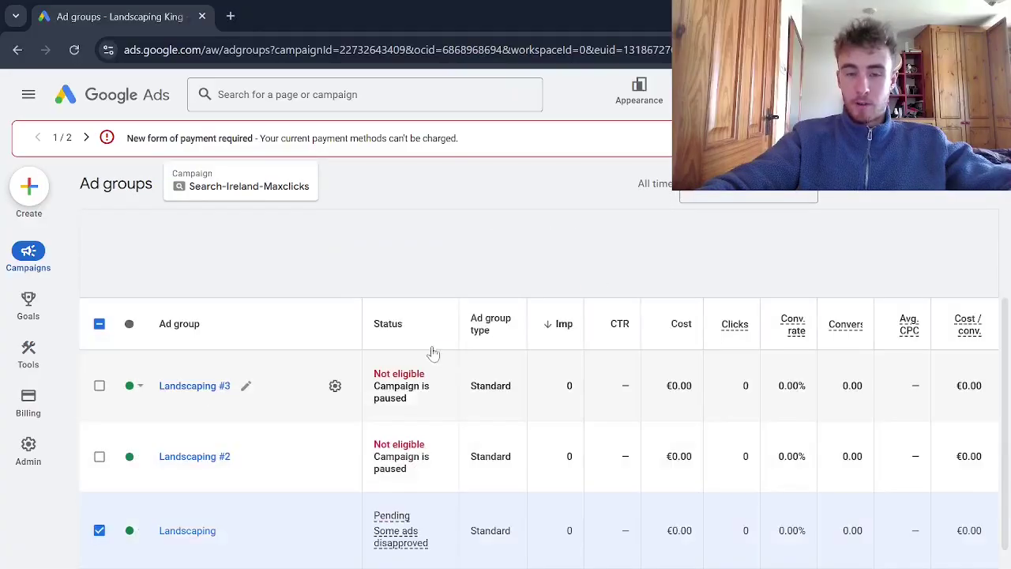
Rename the Landscaping #2 ad group as Artificial Grass Installation
click(247, 456)
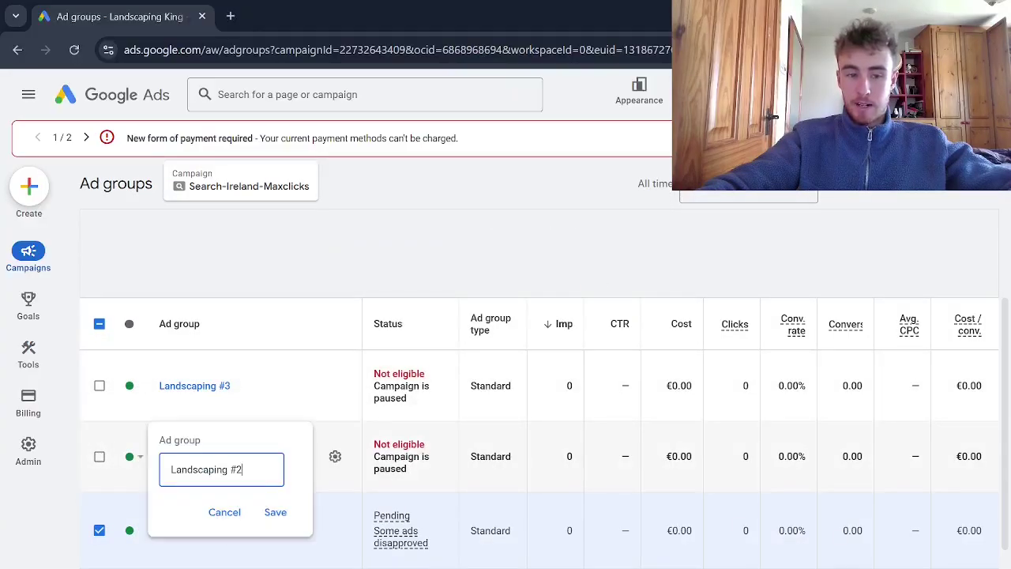
key(ctrl+a)
key(BackSpace)
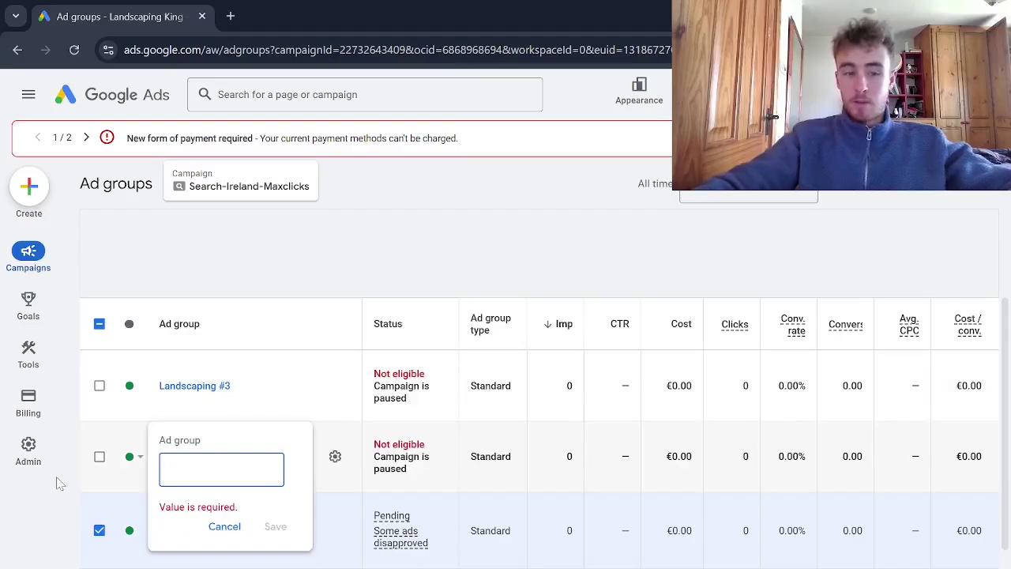
text(A)
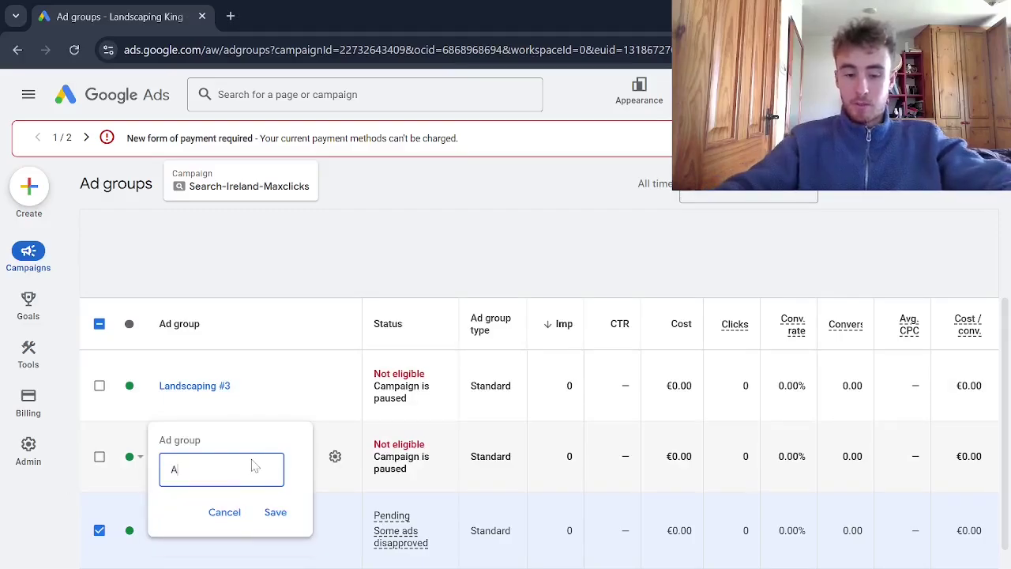
text(rtificial Grass Installation)
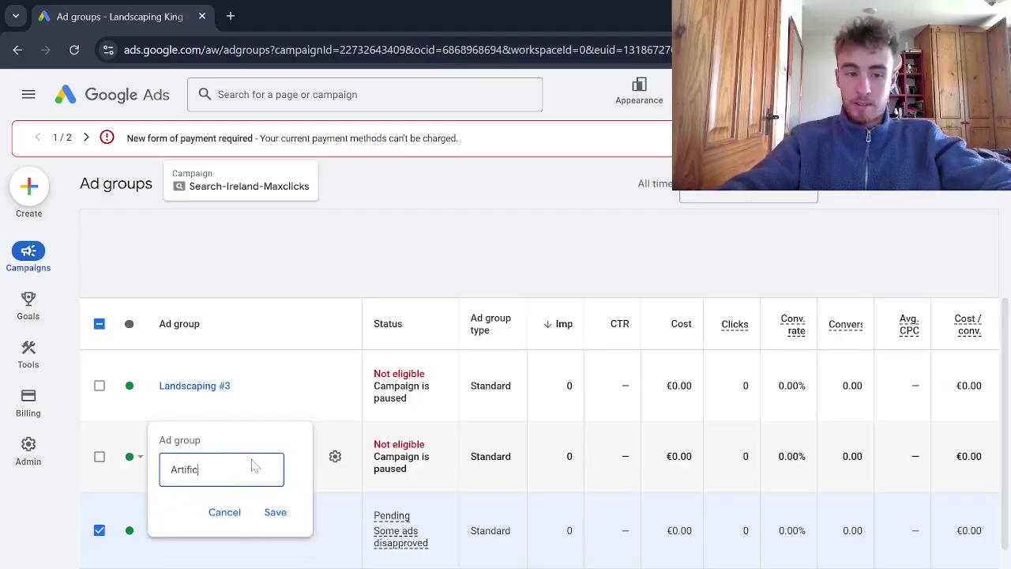
key(Return)
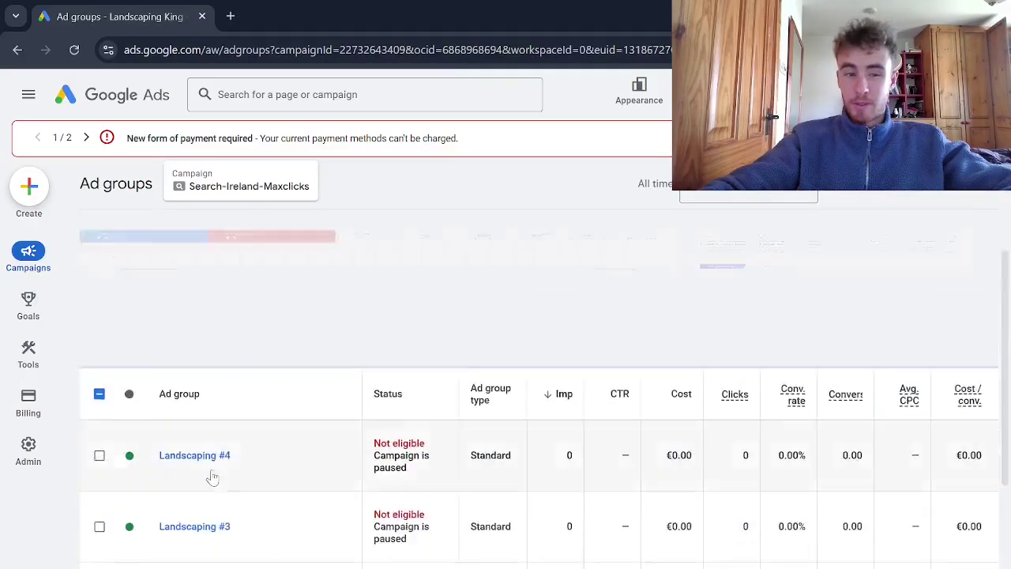
Create further duplicates of the Landscaping ad group in the campaign and look through the ad group list
scroll(191, 379, down, 2)
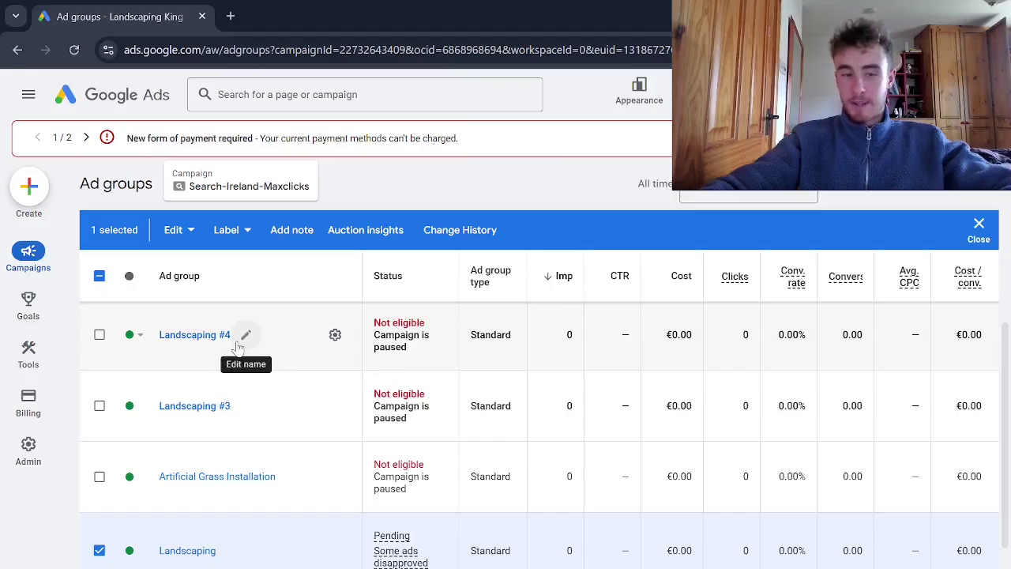
click(178, 232)
click(229, 235)
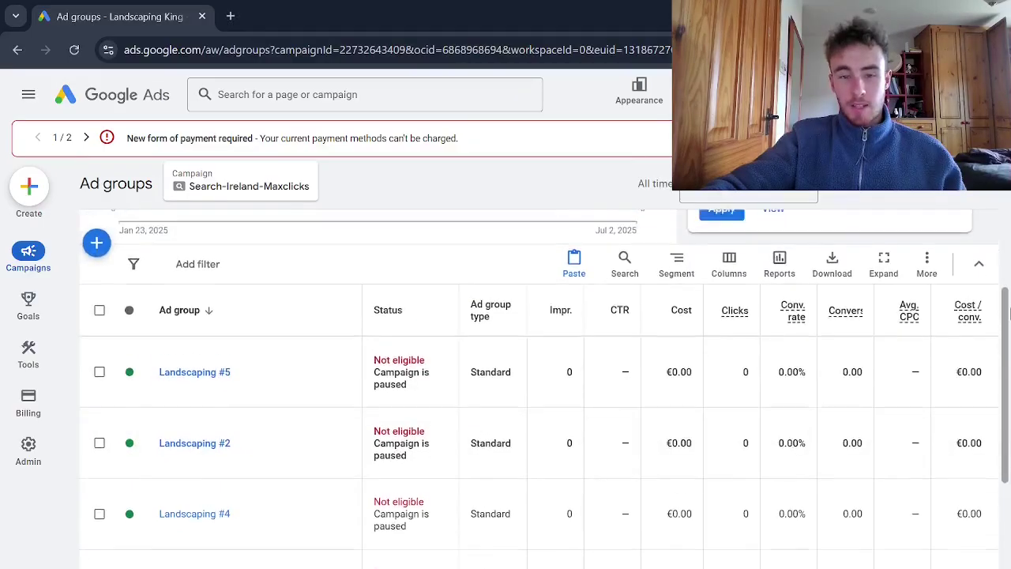
drag(1008, 317, 1008, 421)
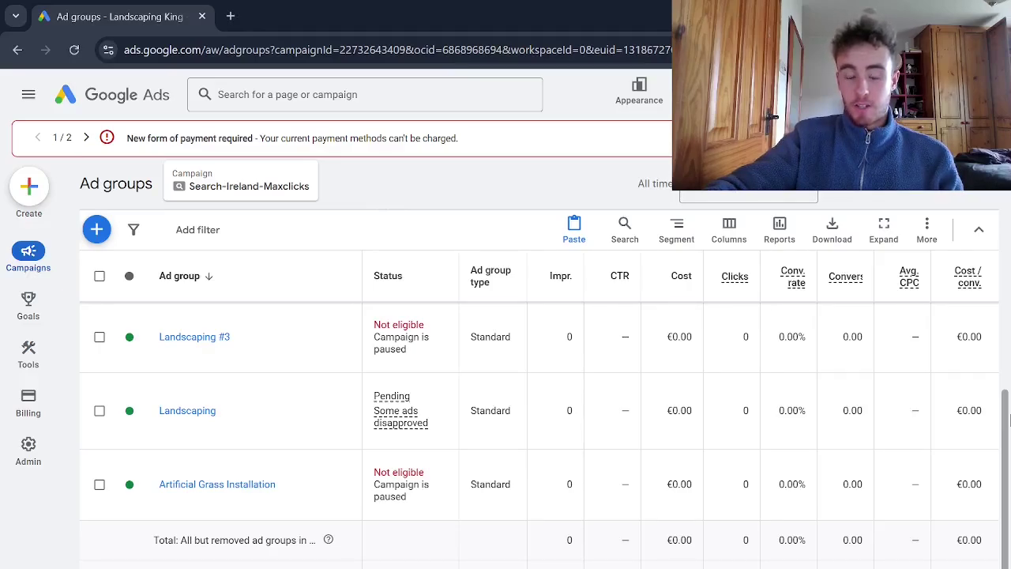
drag(1009, 421, 1008, 424)
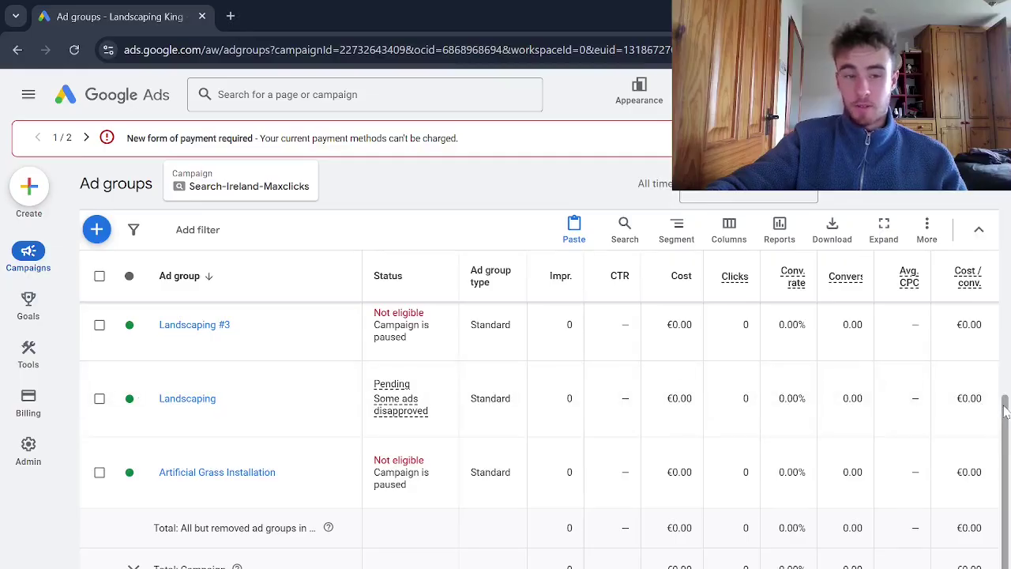
Switch to the keyword spreadsheet and check the Fence Installation heading and the Meath keywords for the remaining ad group names
key(alt+Tab)
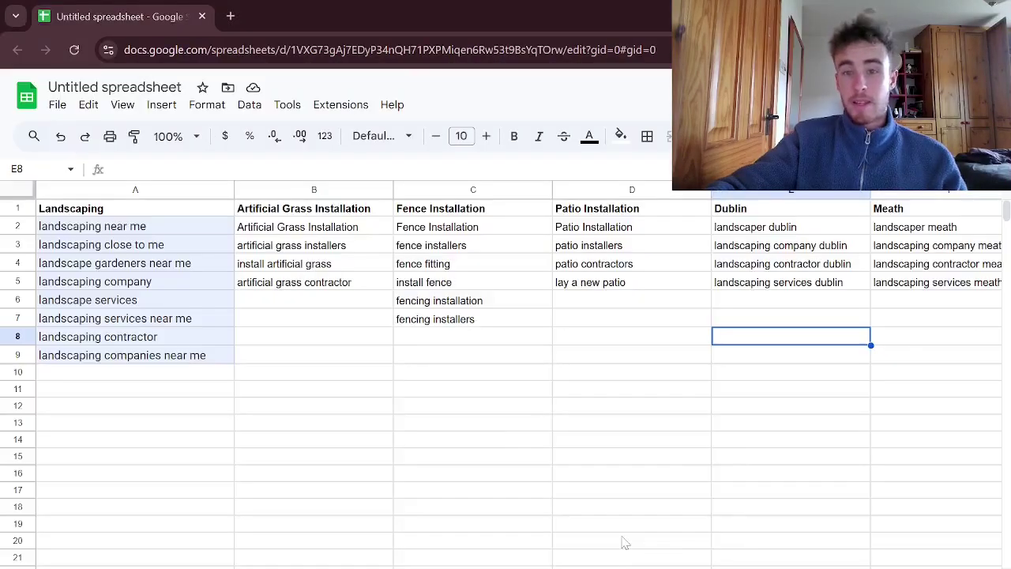
click(432, 213)
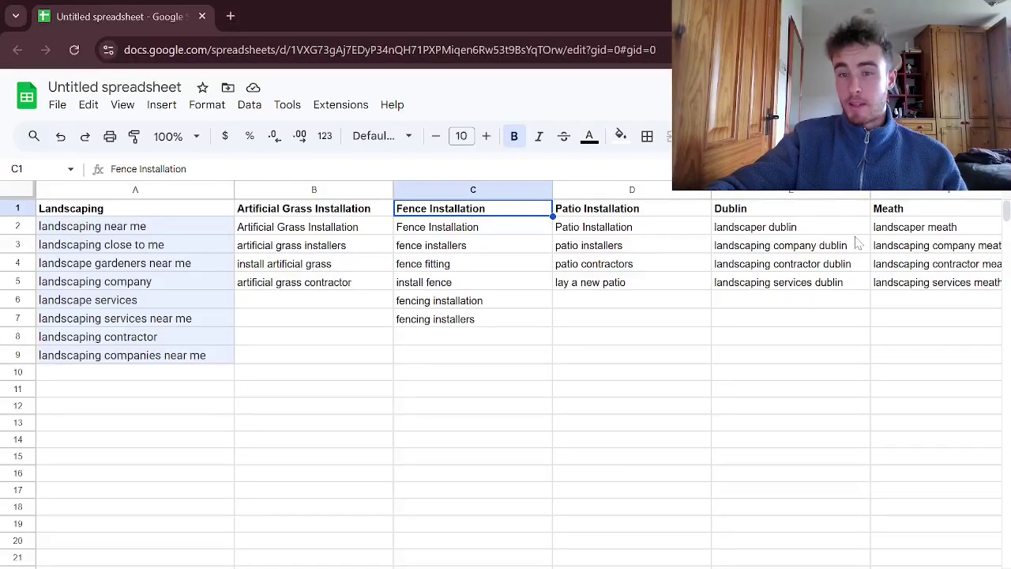
click(918, 230)
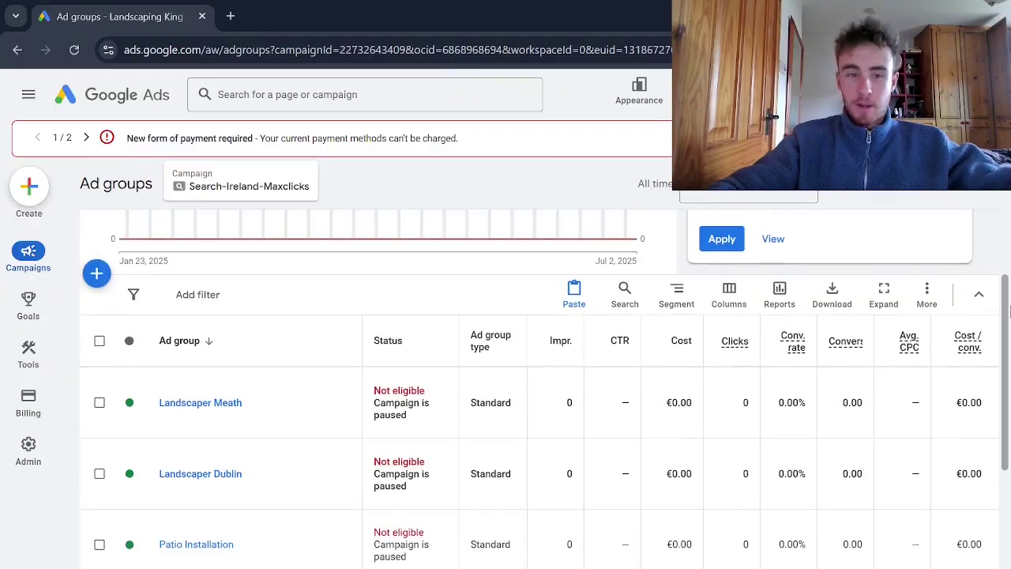
mouse_move(1008, 338)
mouse_down()
mouse_move(1009, 406)
mouse_move(1007, 324)
mouse_up()
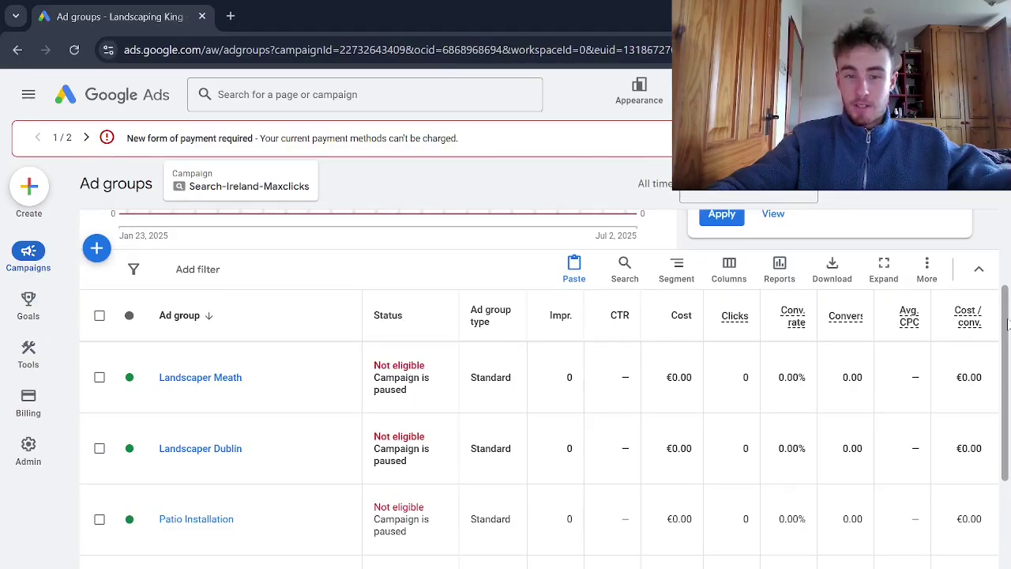
drag(1007, 324, 1006, 314)
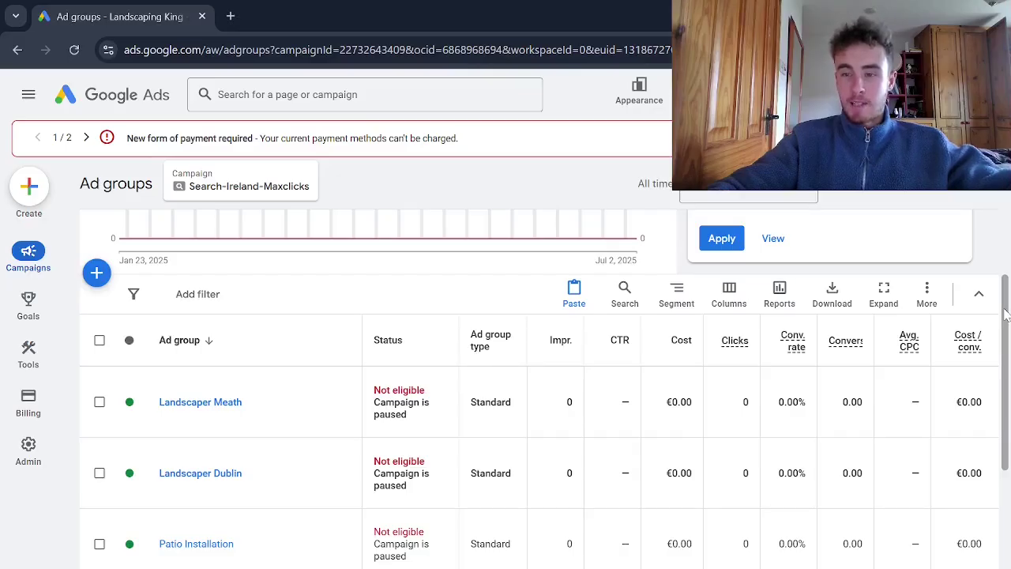
drag(1004, 315, 1006, 340)
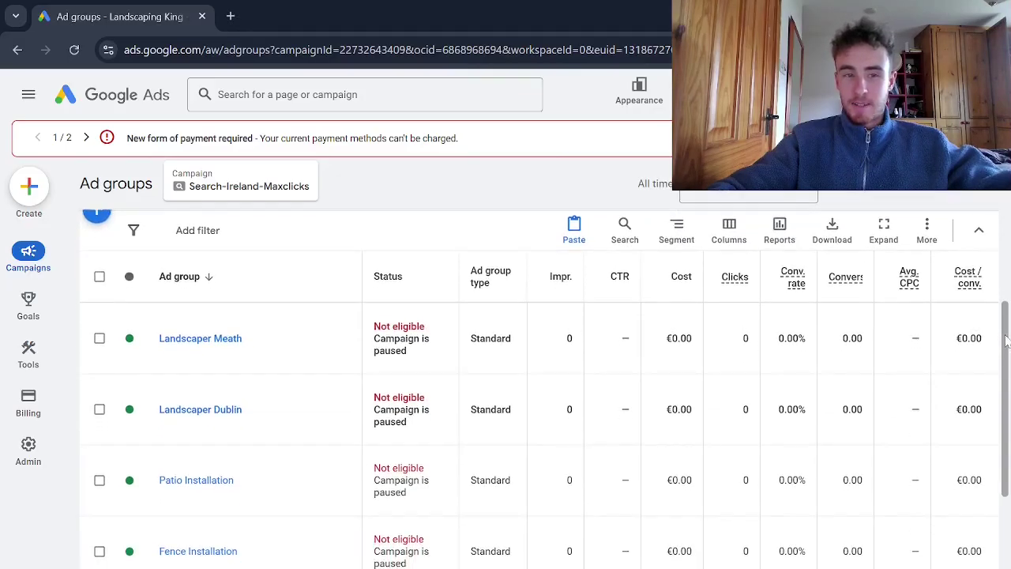